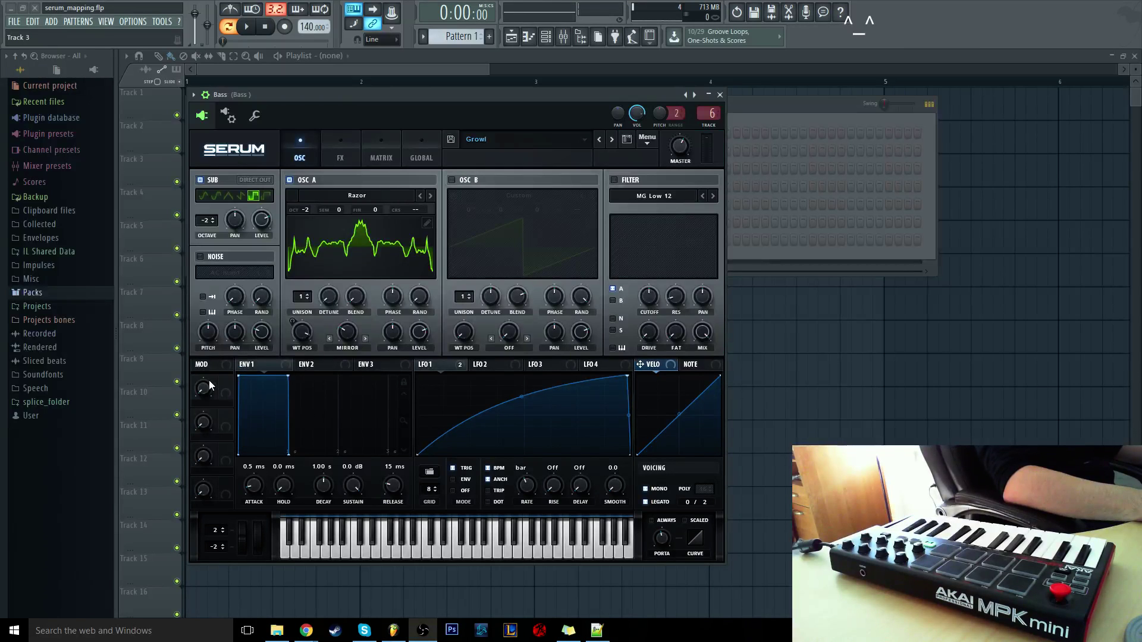
- Map Macro 1 to LFO 1 rate, enable the filter and map Macro 2 to cutoff
left_click_drag(227, 382, 526, 485)
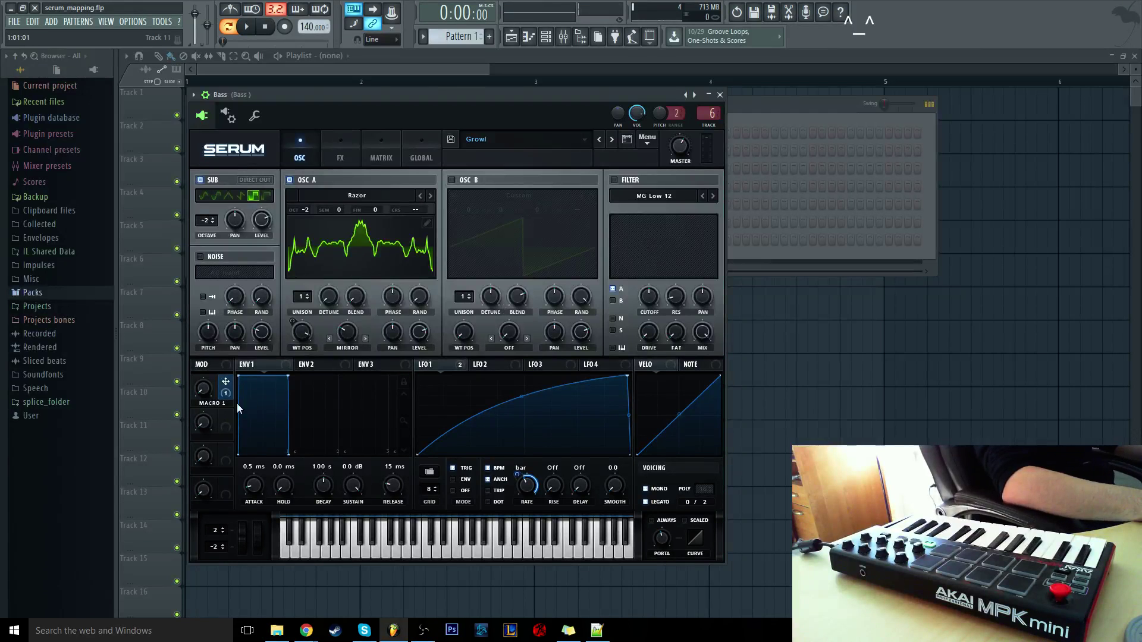
left_click(614, 180)
left_click_drag(225, 415, 540, 324)
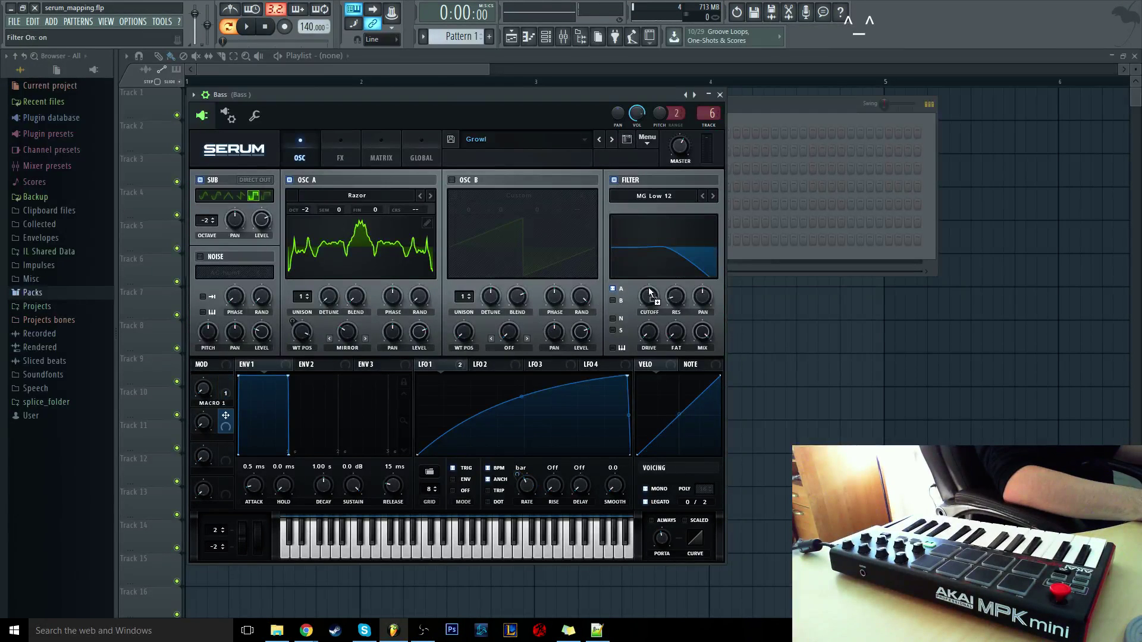
left_click_drag(648, 289, 648, 294)
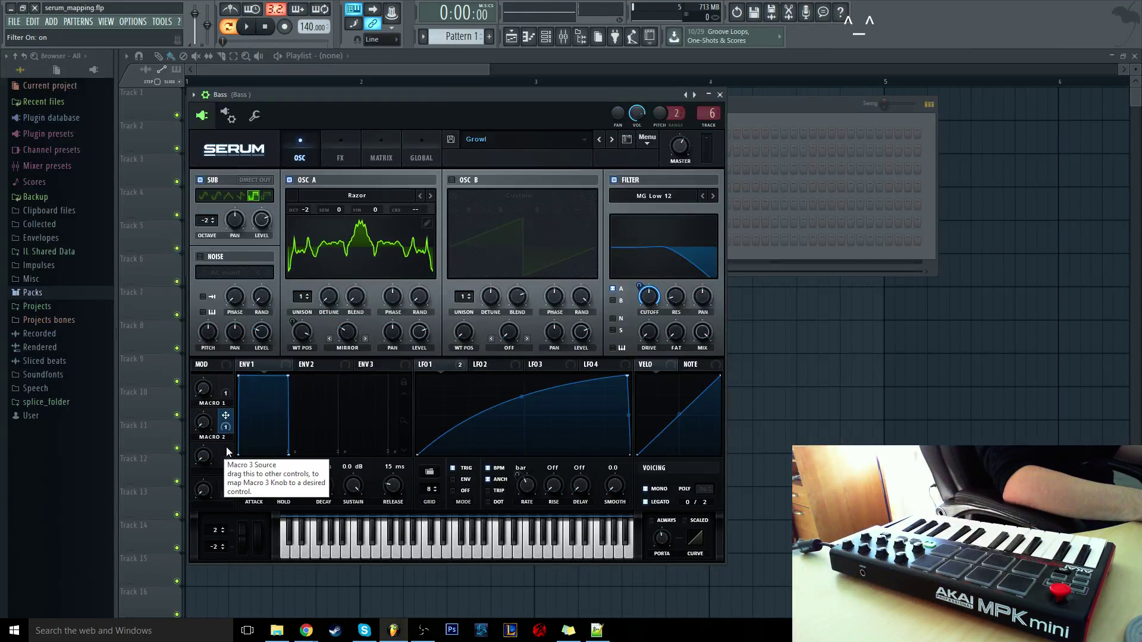
- Map Macro 3 to Oscillator A's mirror warp and switch LFO 1 to envelope mode
left_click_drag(225, 455, 226, 452)
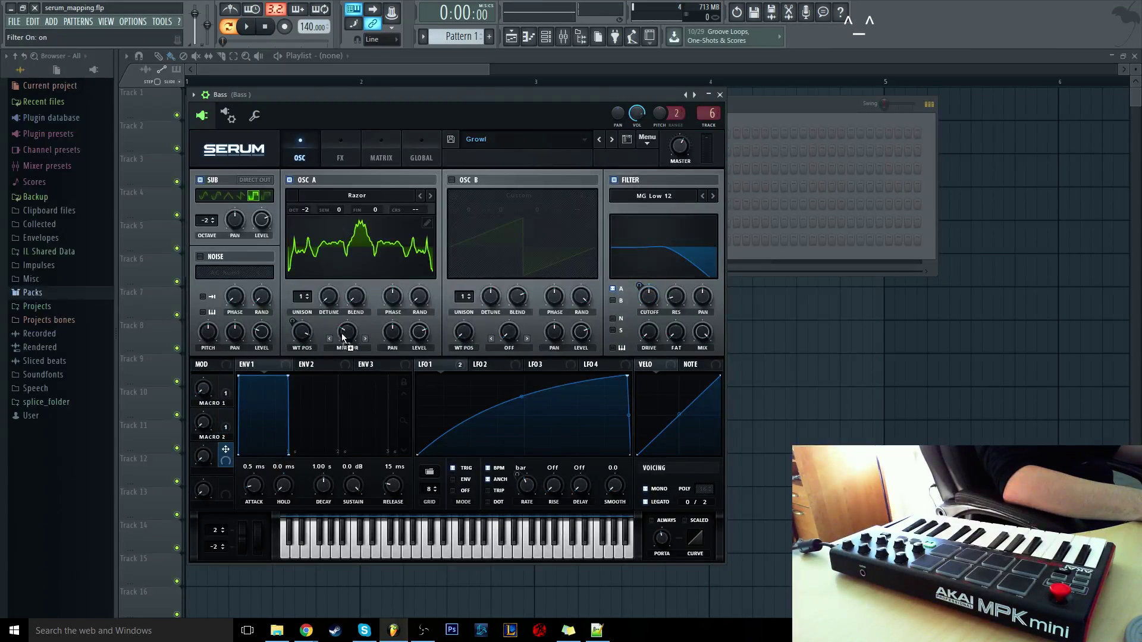
left_click_drag(330, 331, 330, 309)
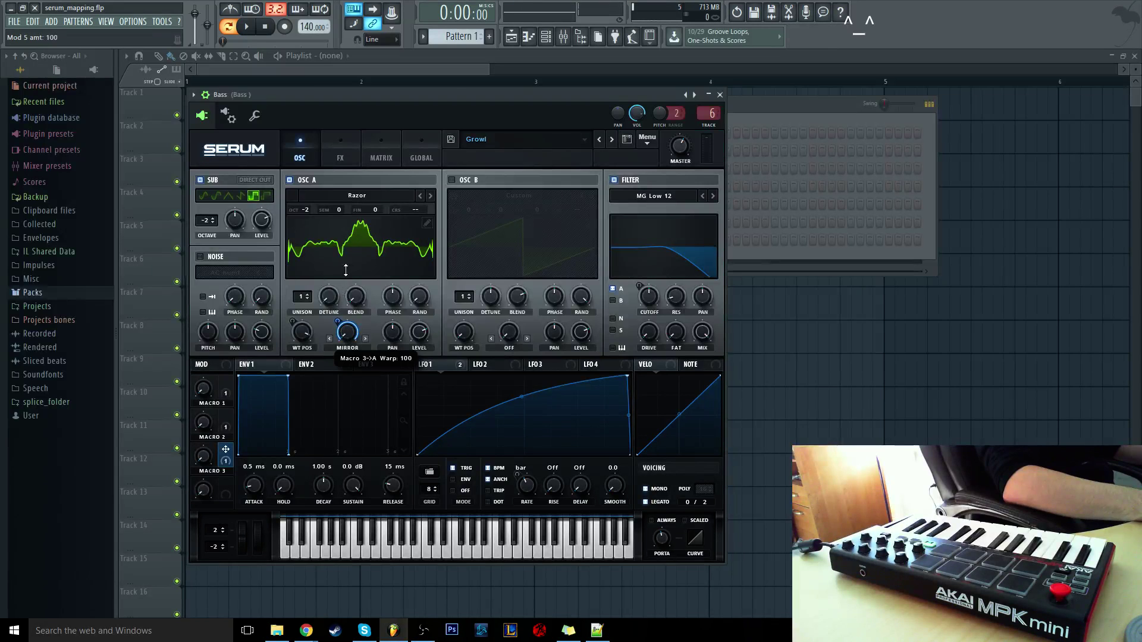
left_click(453, 479)
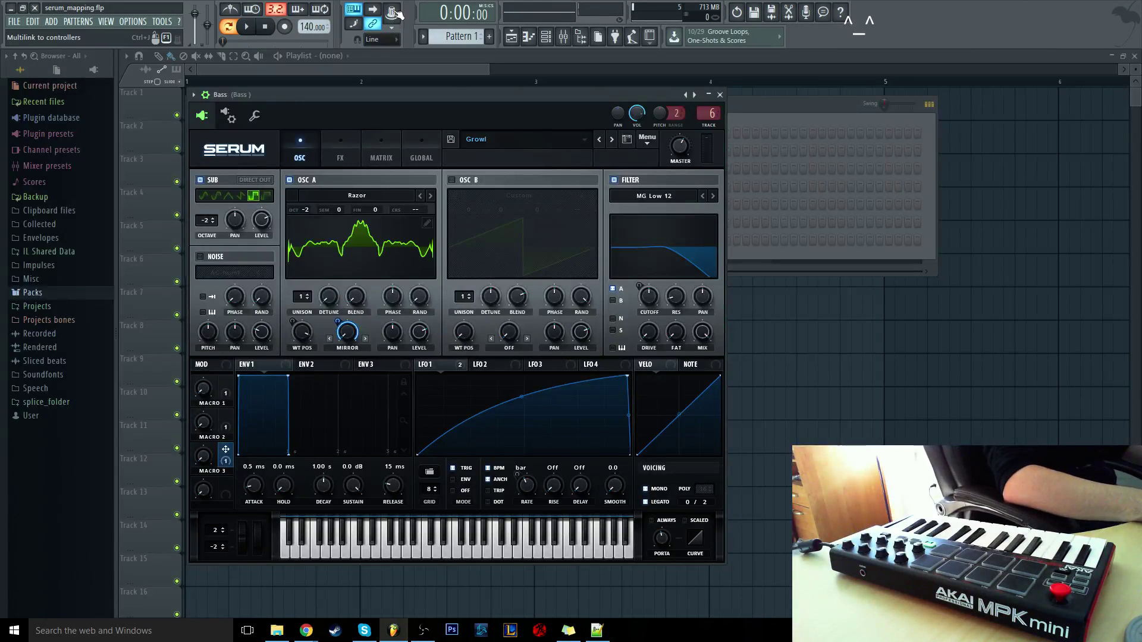
- Start Multilink to controllers and nudge Serum's macros so they are captured for linking
left_click(396, 12)
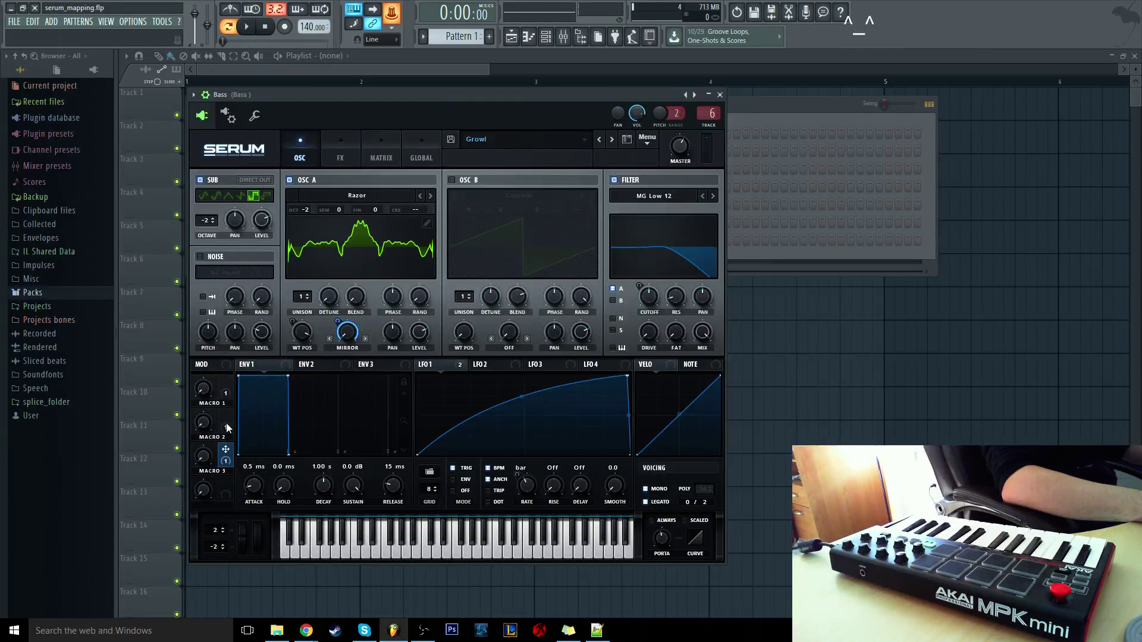
left_click_drag(204, 395, 209, 451)
left_click(393, 14)
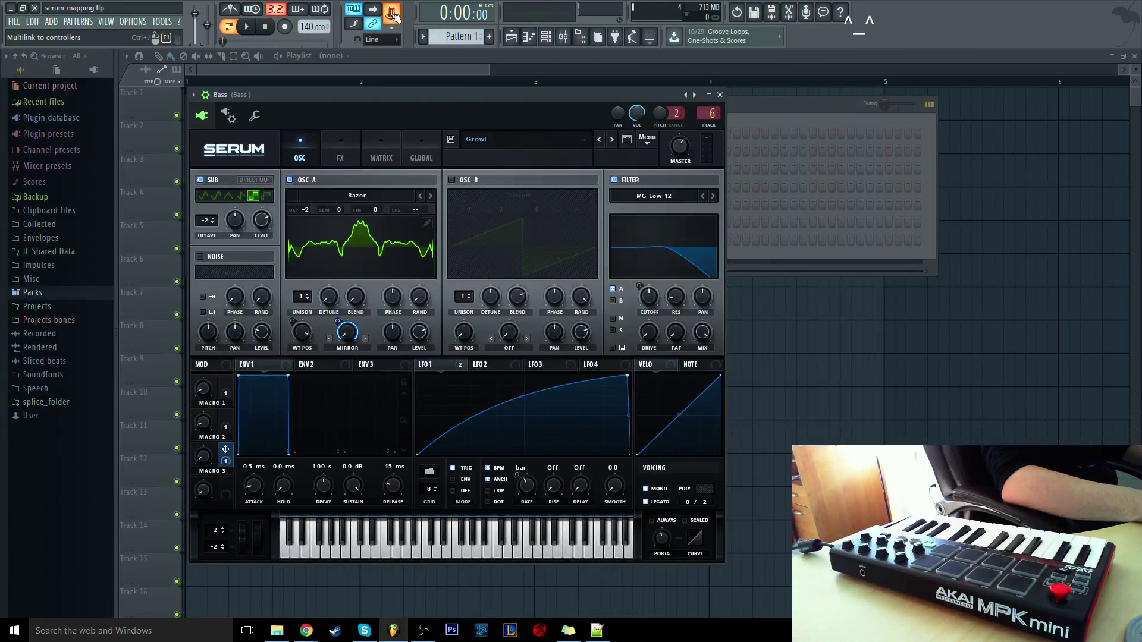
- Choose Override generic links... for the selected Serum macros and assign three MPK mini knobs
left_click(392, 15)
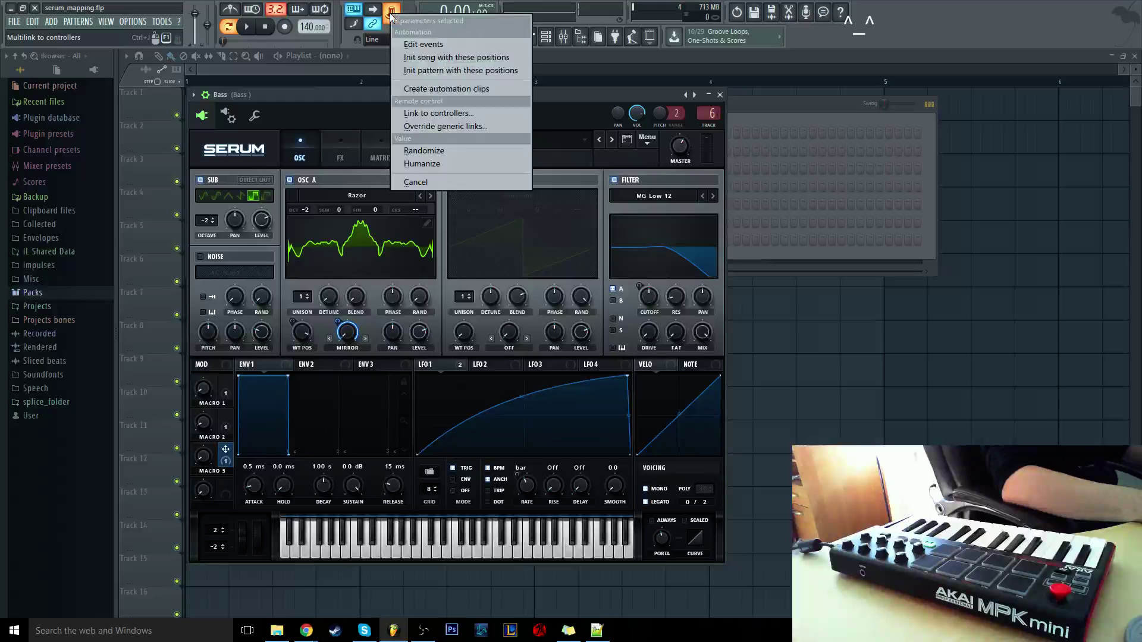
left_click(487, 126)
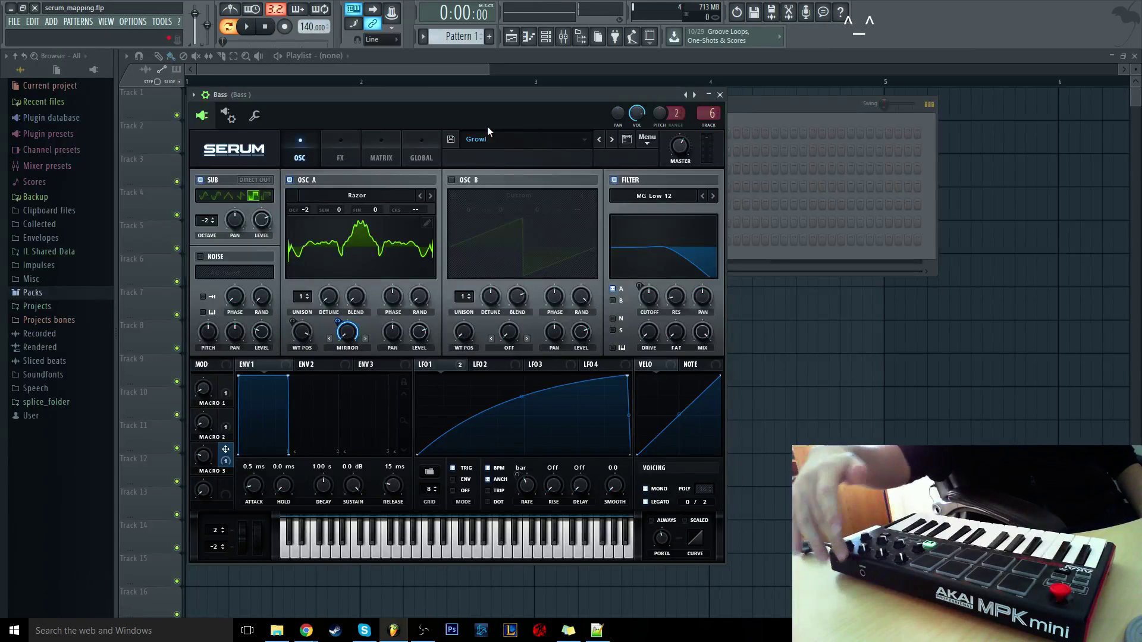
- Label Serum's Macros 1, 2 and 3 in the MOD panel as LFO, FILT and WARP
double_click(213, 404)
type("LFO")
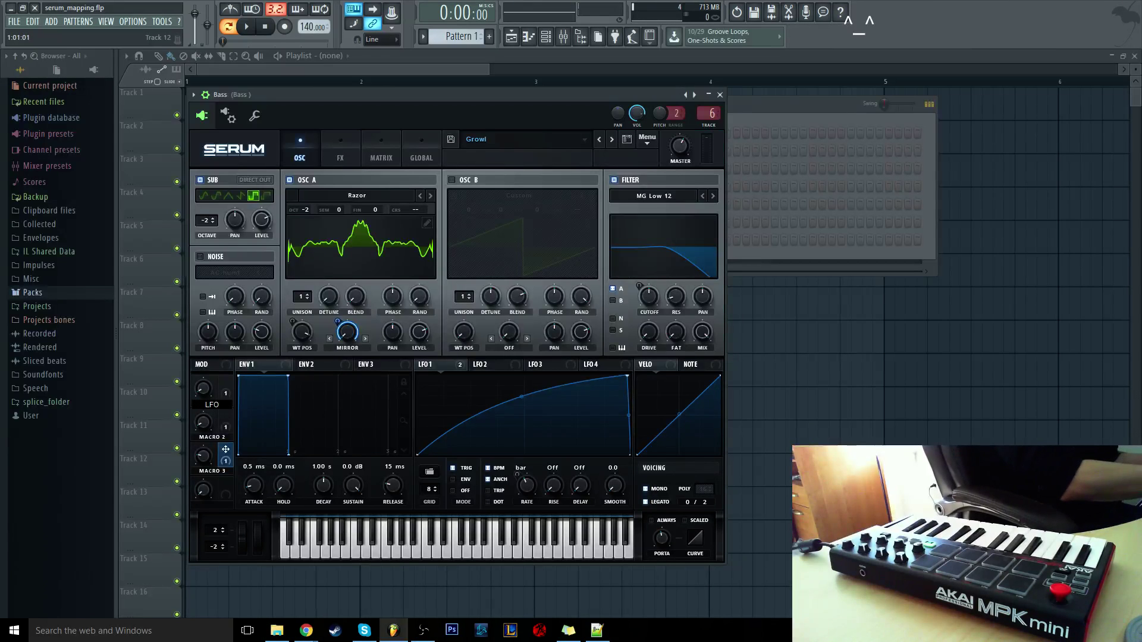
key("Return")
double_click(215, 439)
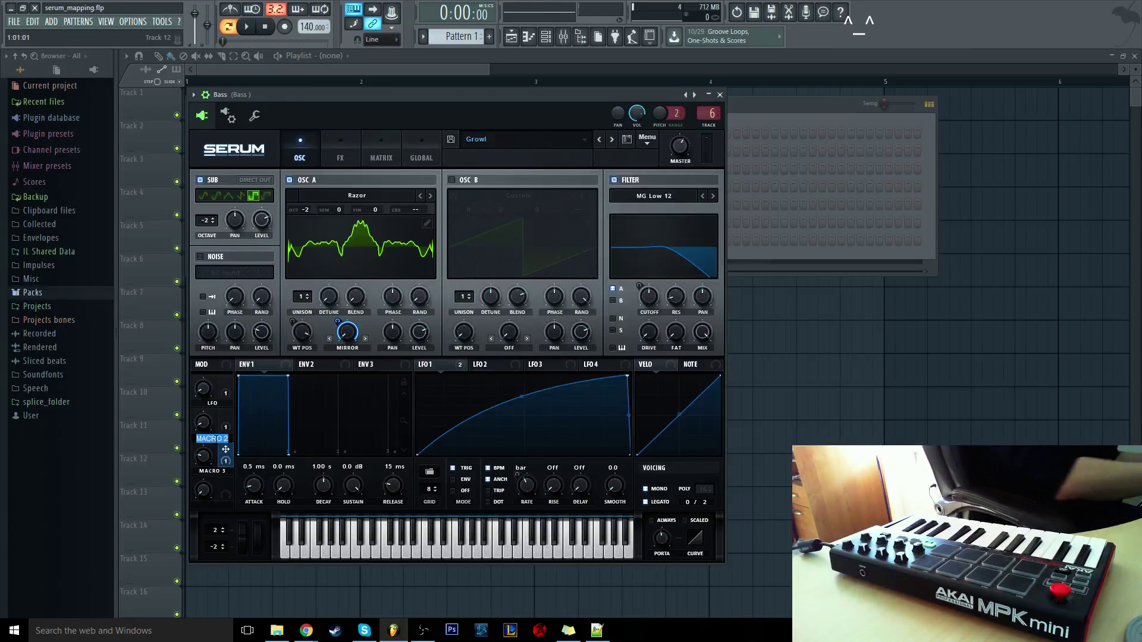
type("FILT")
key("Return")
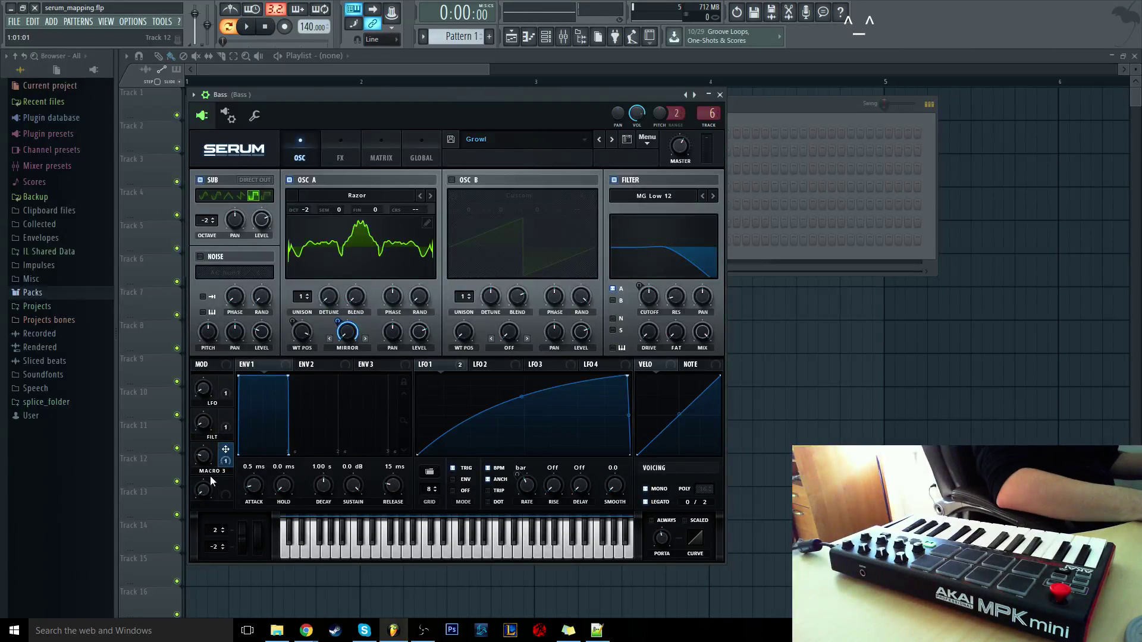
type("WARP")
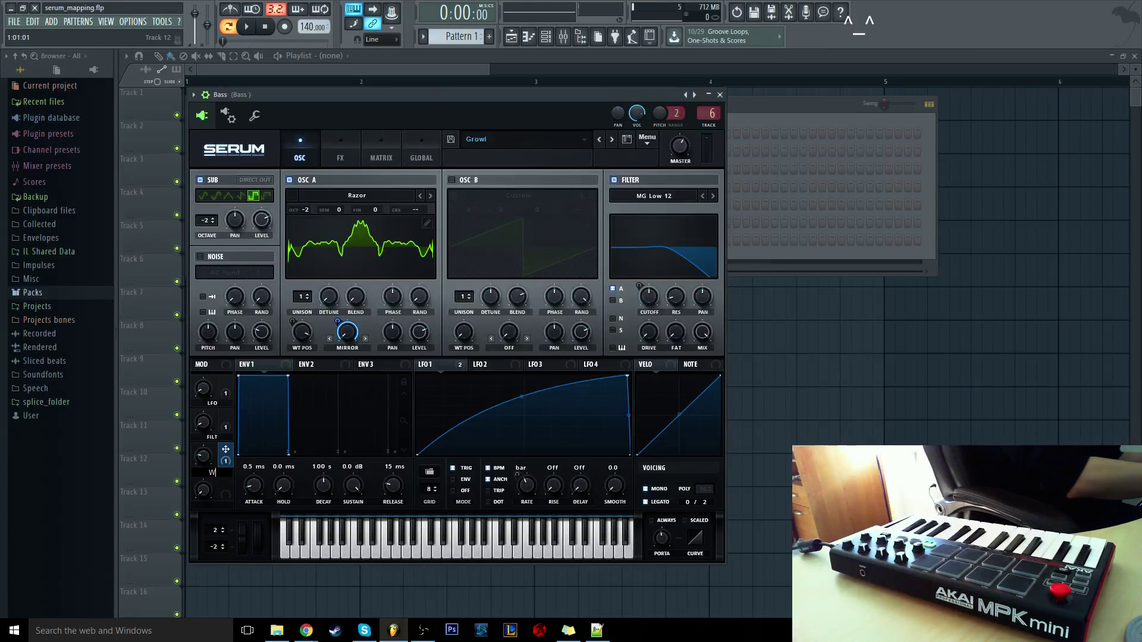
key("Return")
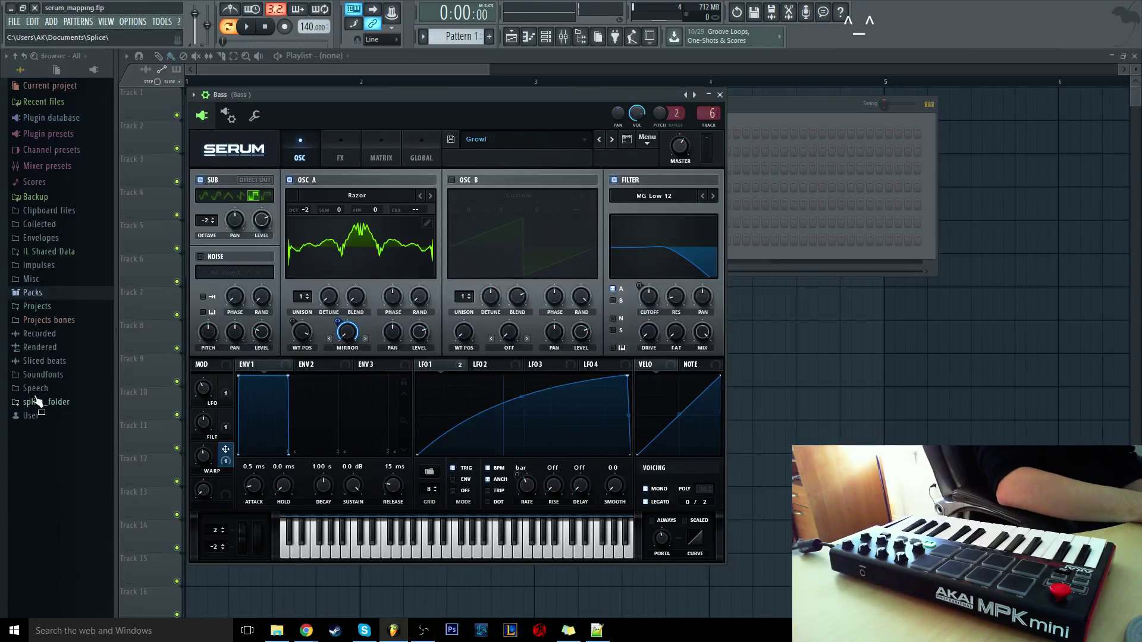
- Open the Packs folder in Windows File Explorer and move the window lower
right_click(34, 286)
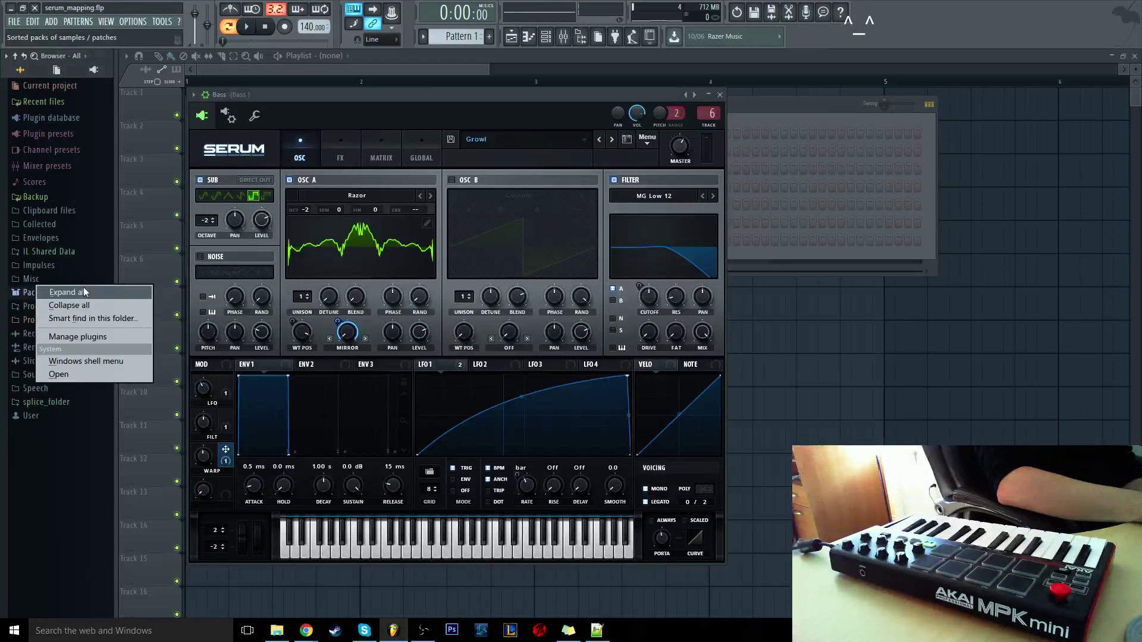
left_click(103, 365)
left_click(168, 114)
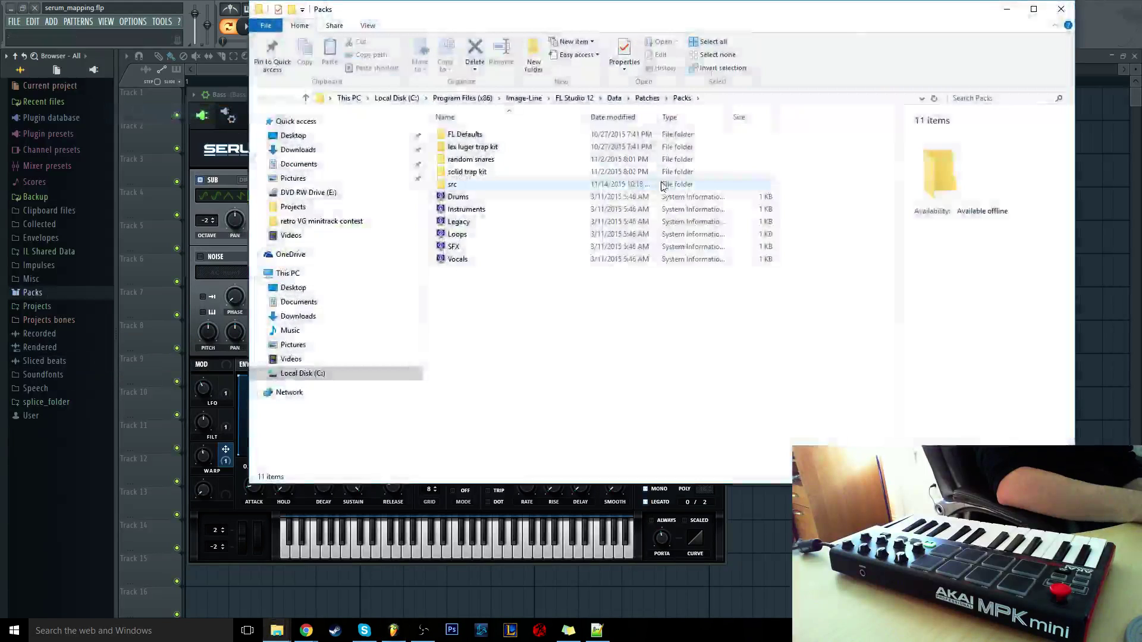
left_click_drag(543, 16, 510, 82)
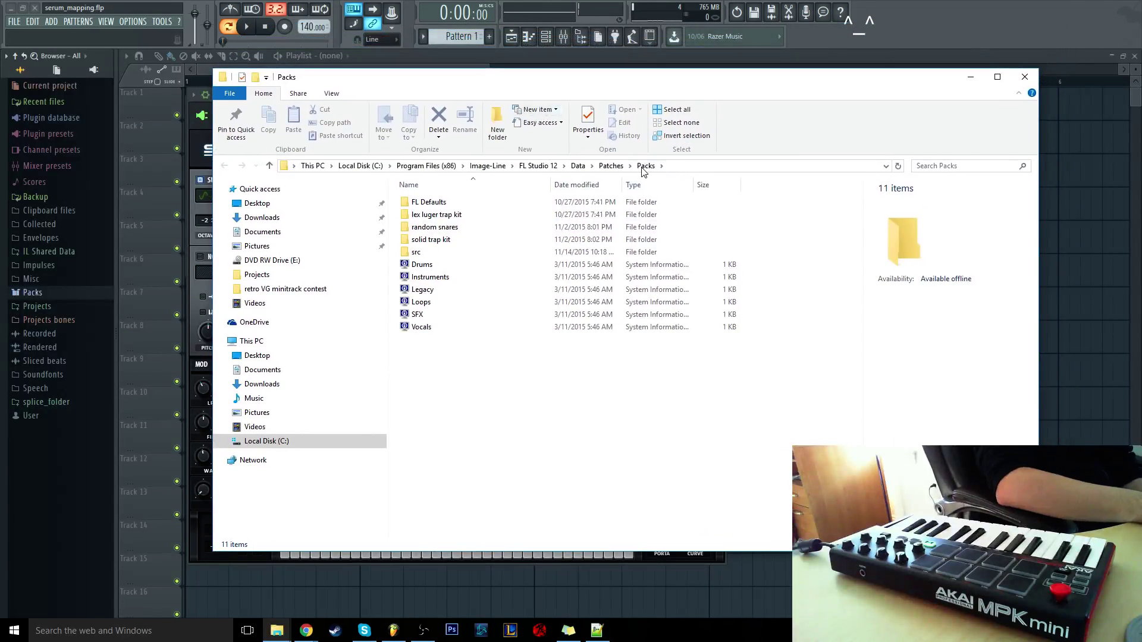
- Go to FL Studio 12\System\Config\Mapping\Generic\Local and select Port -1.flmapping
left_click(538, 166)
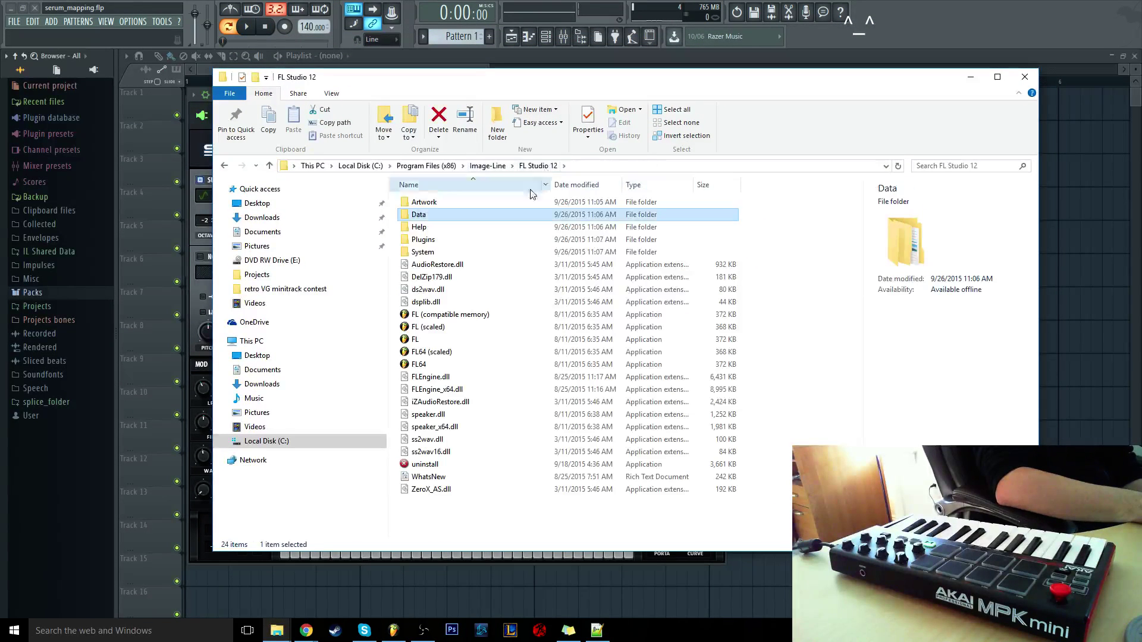
double_click(483, 252)
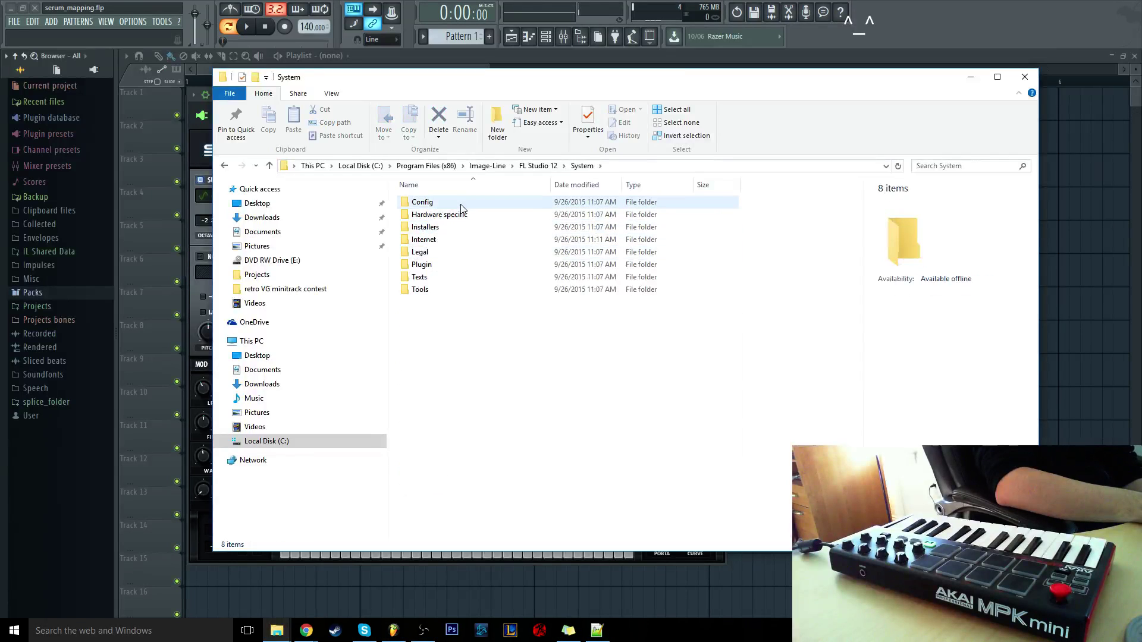
double_click(461, 205)
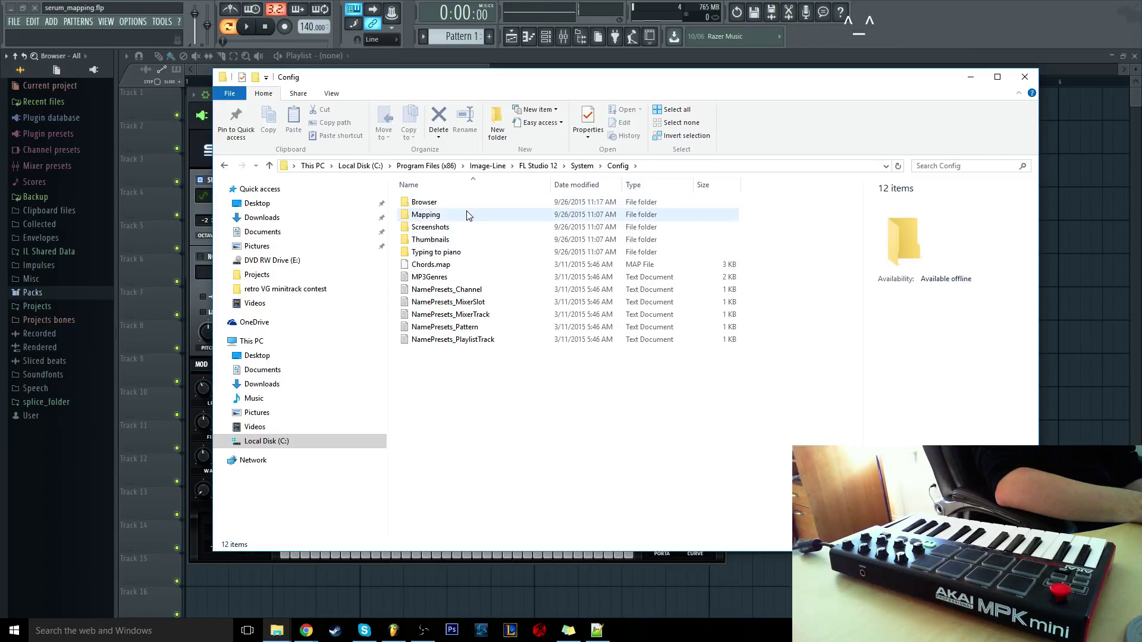
double_click(466, 213)
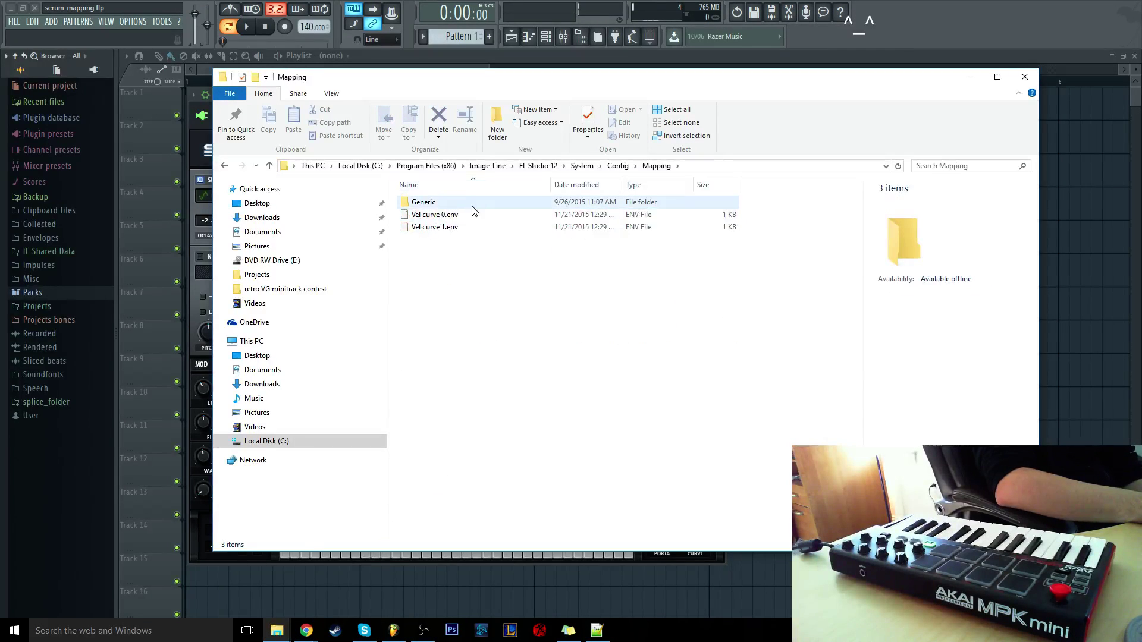
double_click(472, 205)
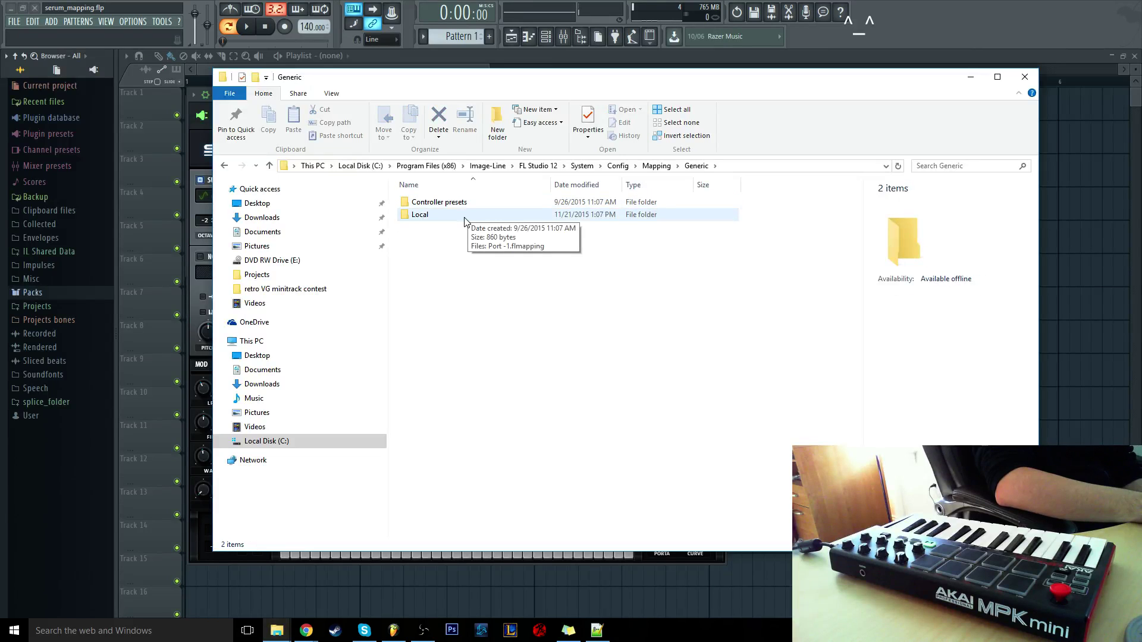
double_click(465, 217)
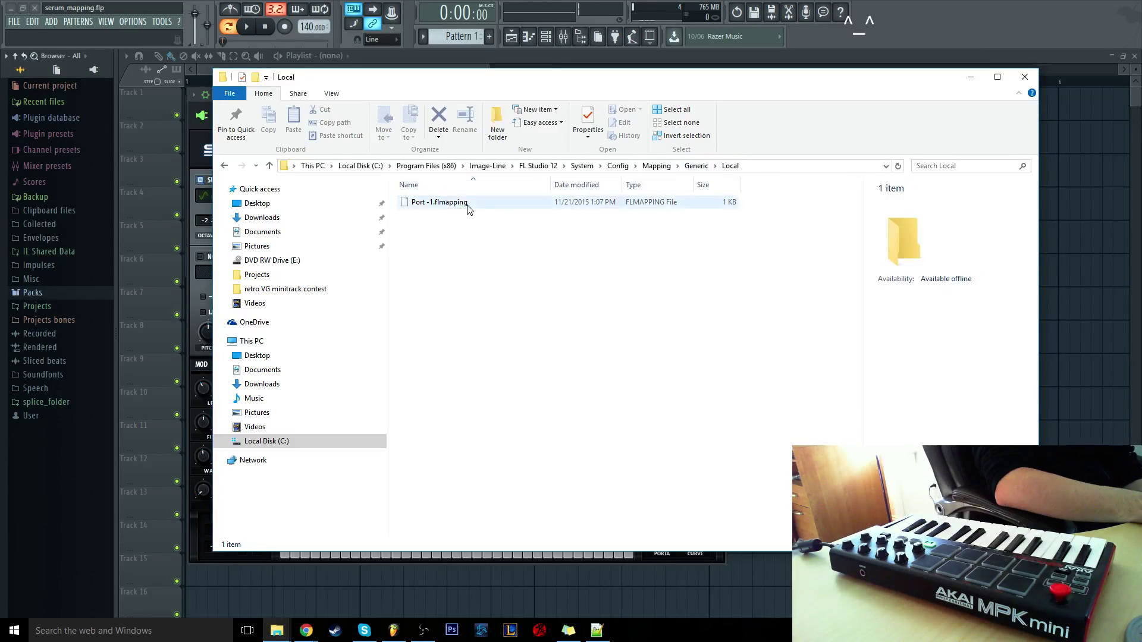
left_click(468, 208)
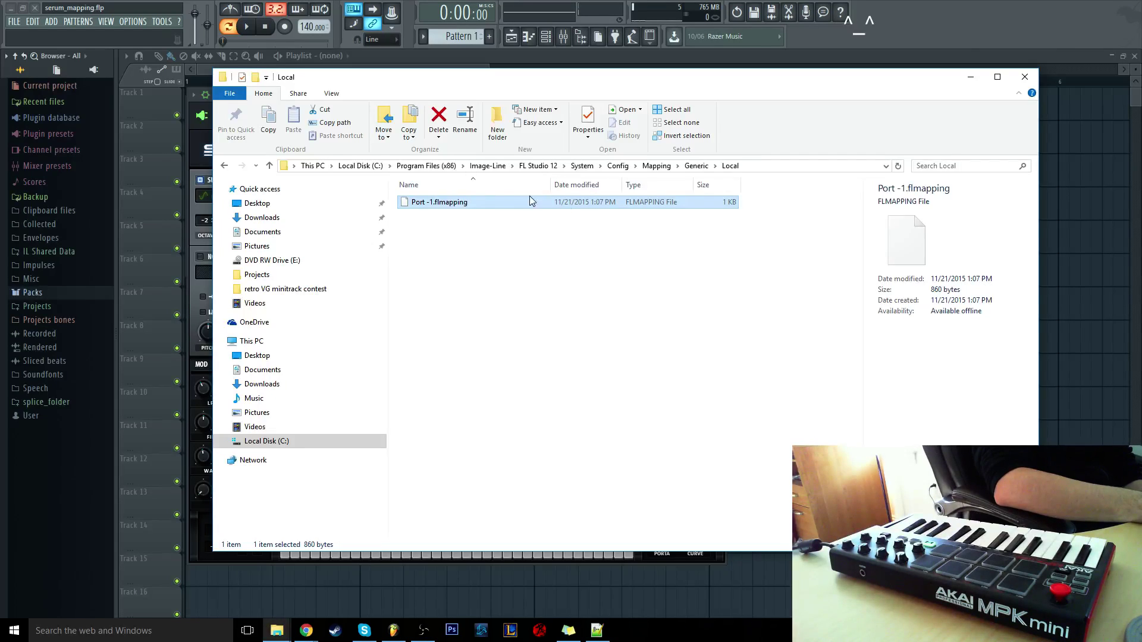
- Open Port -1.flmapping with Notepad++ and centre its window
right_click(467, 204)
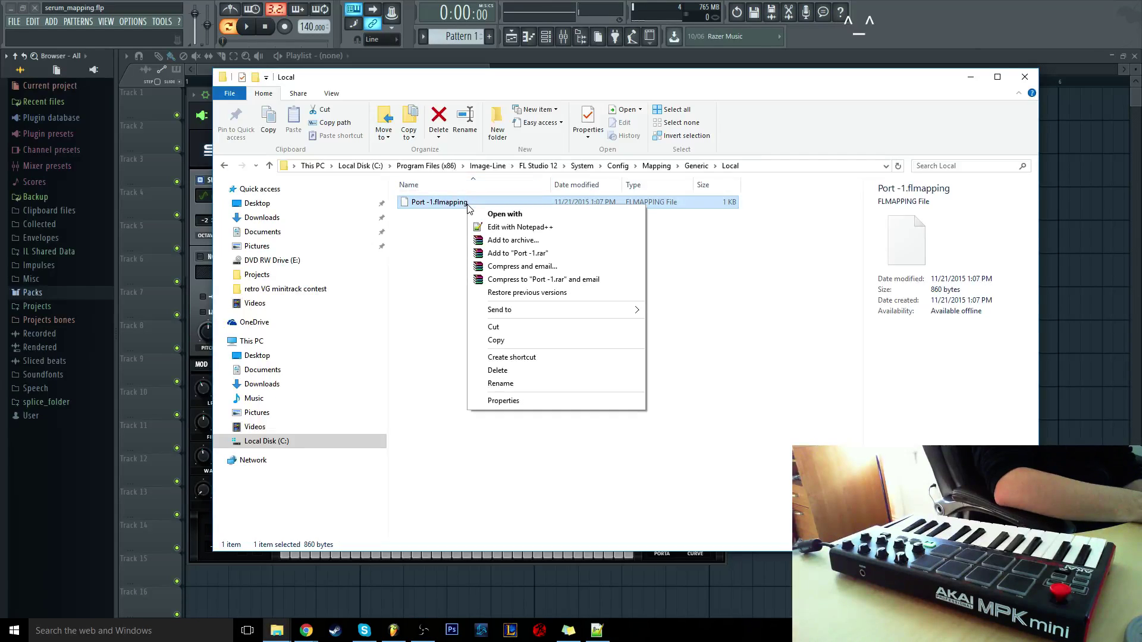
left_click(556, 229)
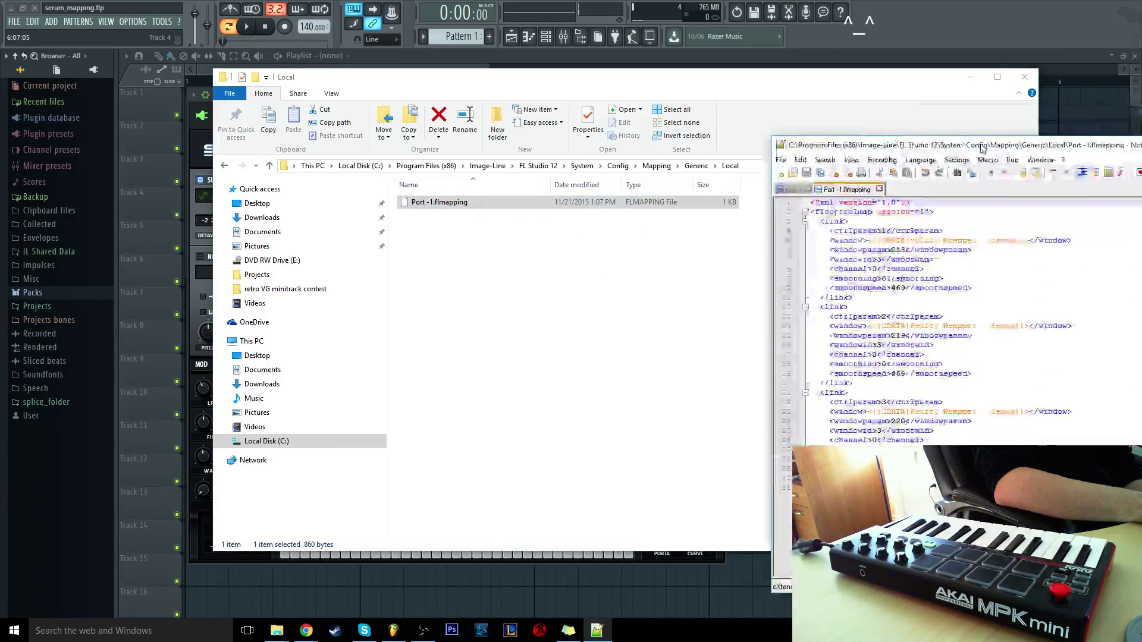
left_click_drag(993, 129, 529, 99)
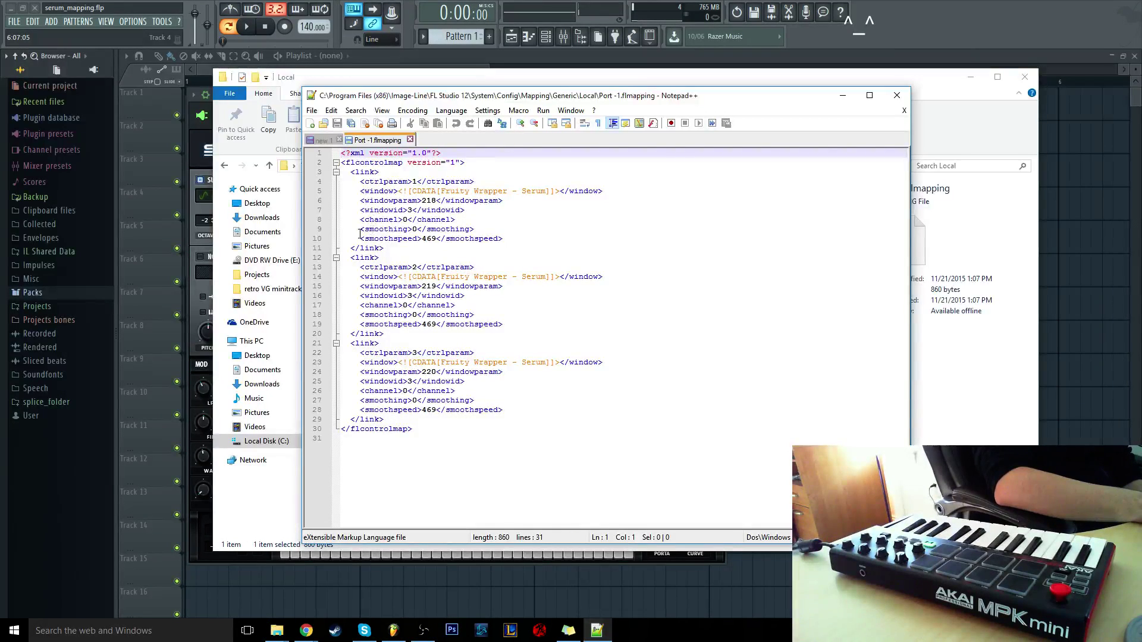
- Inspect the smoothing entry and Serum link names on lines 5, 9 and 14, then minimize Notepad++
left_click_drag(360, 229, 508, 232)
left_click(508, 238)
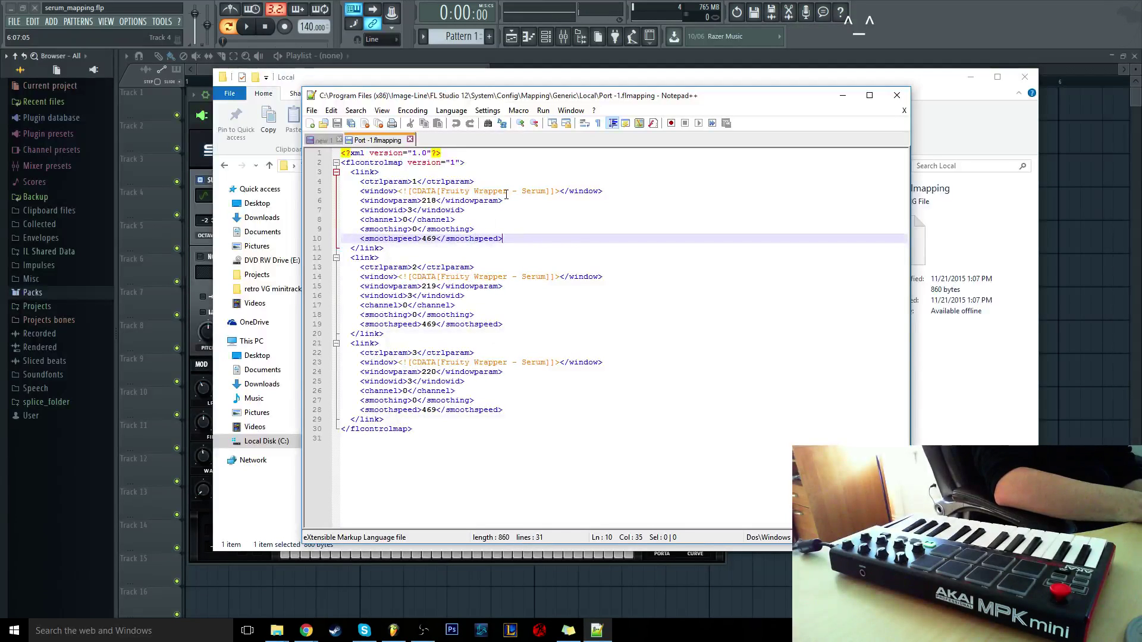
left_click(408, 182)
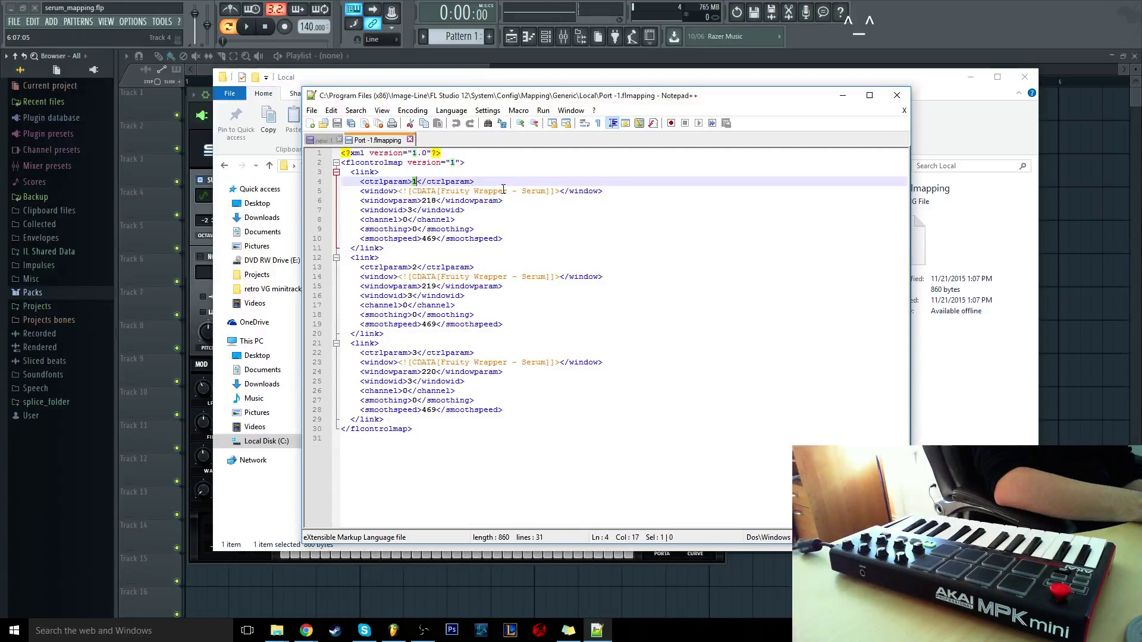
left_click_drag(526, 191, 535, 191)
left_click(420, 275)
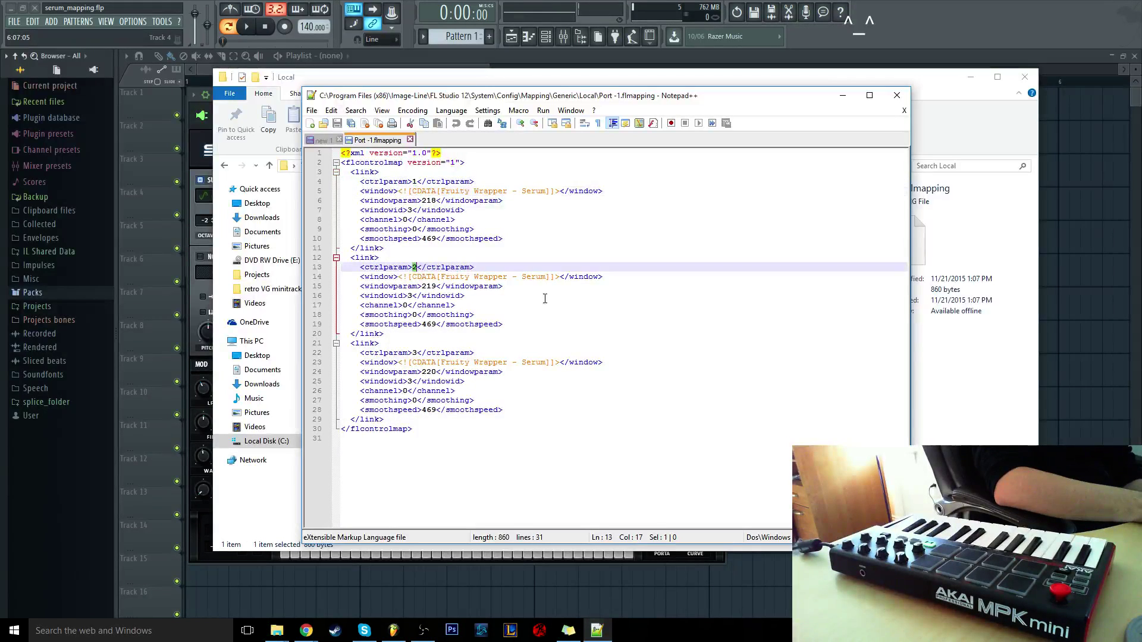
left_click_drag(522, 277, 532, 277)
left_click(542, 364)
left_click(543, 441)
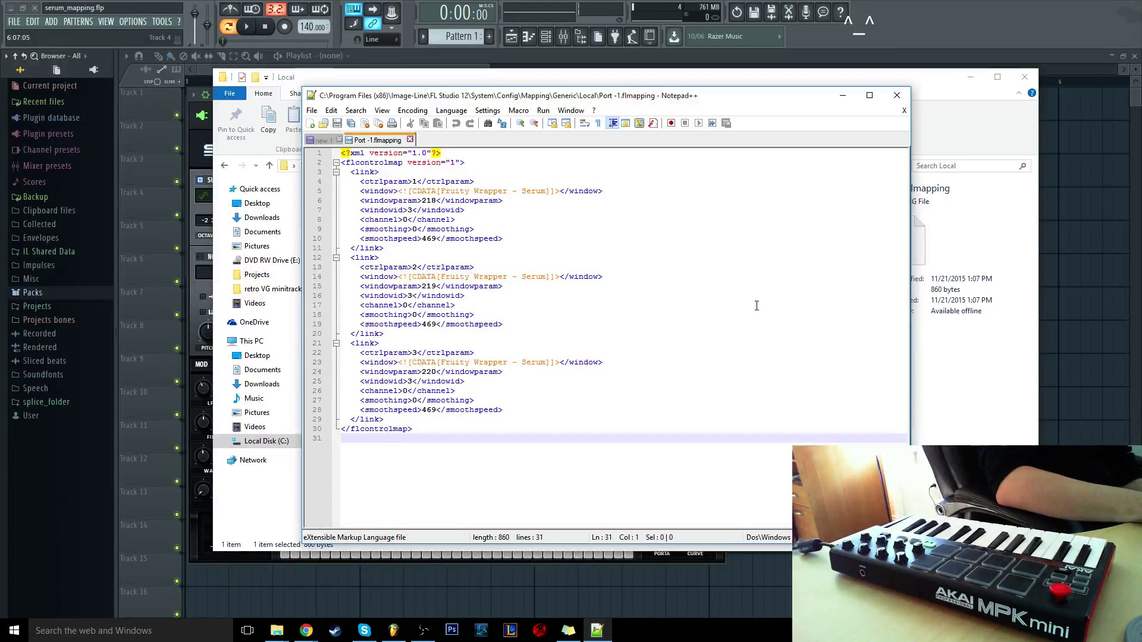
left_click(843, 96)
left_click(559, 328)
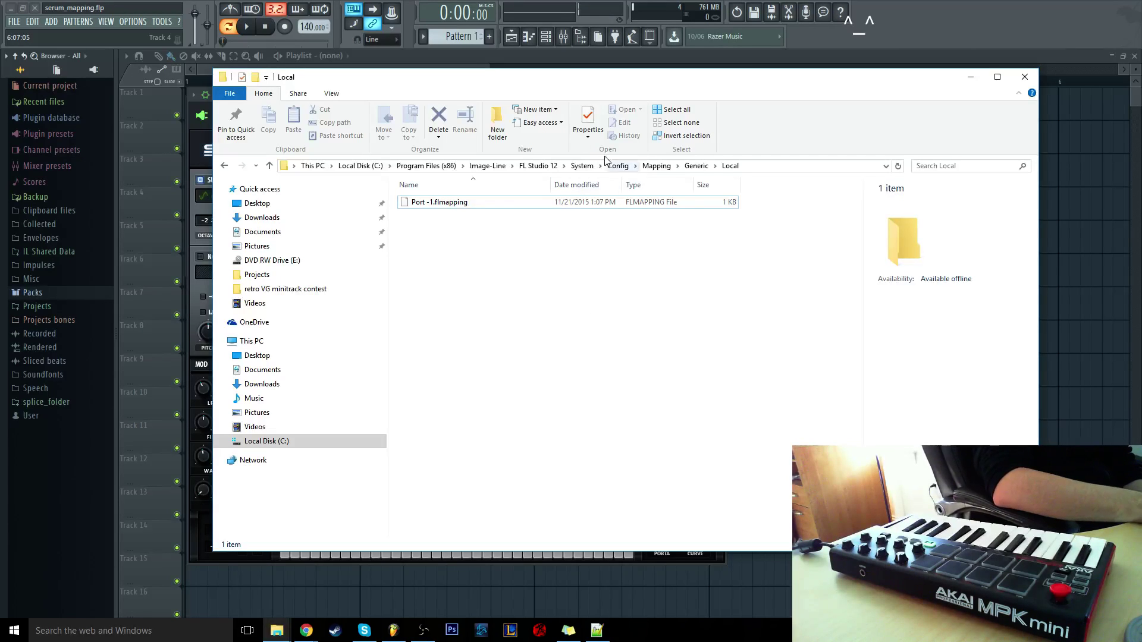
- Move the Local folder window aside and close it to reveal Serum
left_click_drag(484, 77, 569, 114)
left_click(1107, 112)
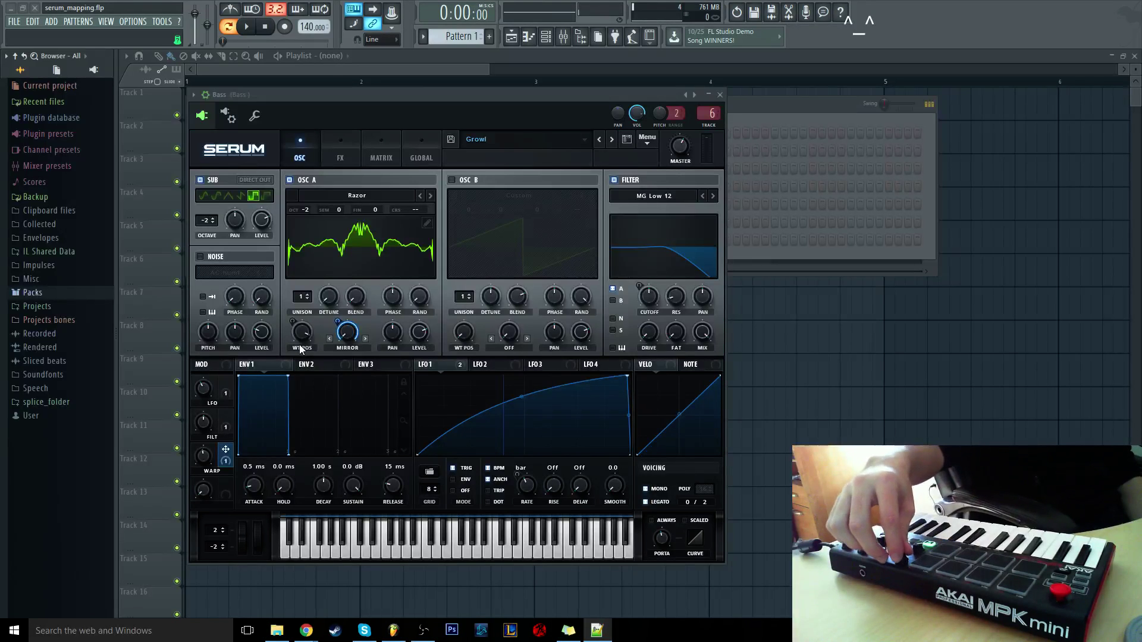
- Bring FL Studio's Serum plugin window back into focus
left_click(391, 91)
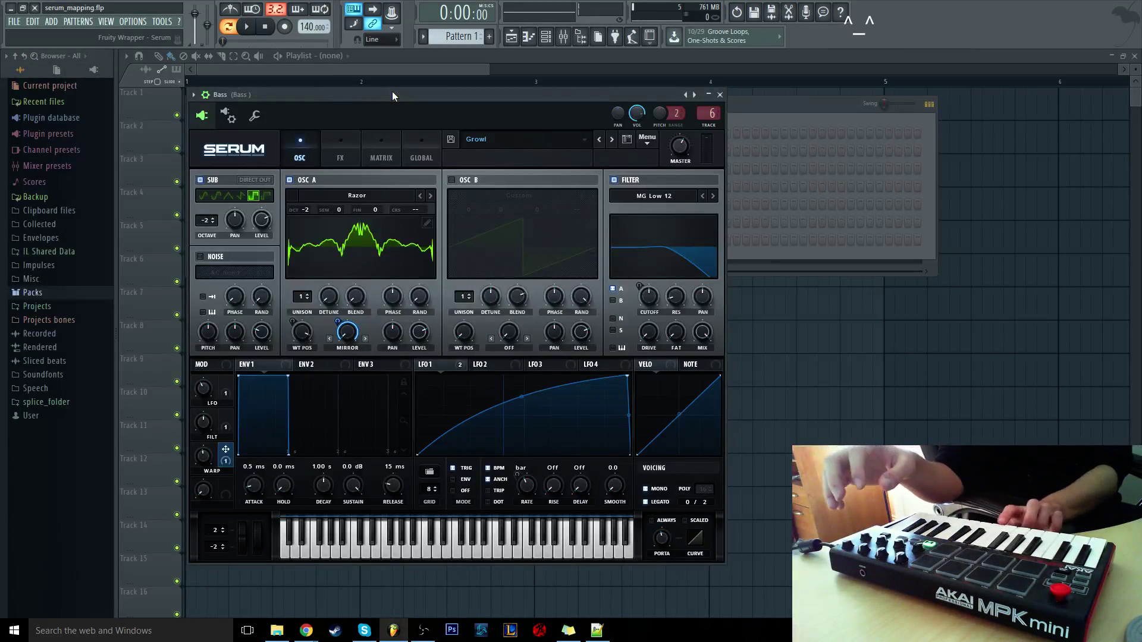